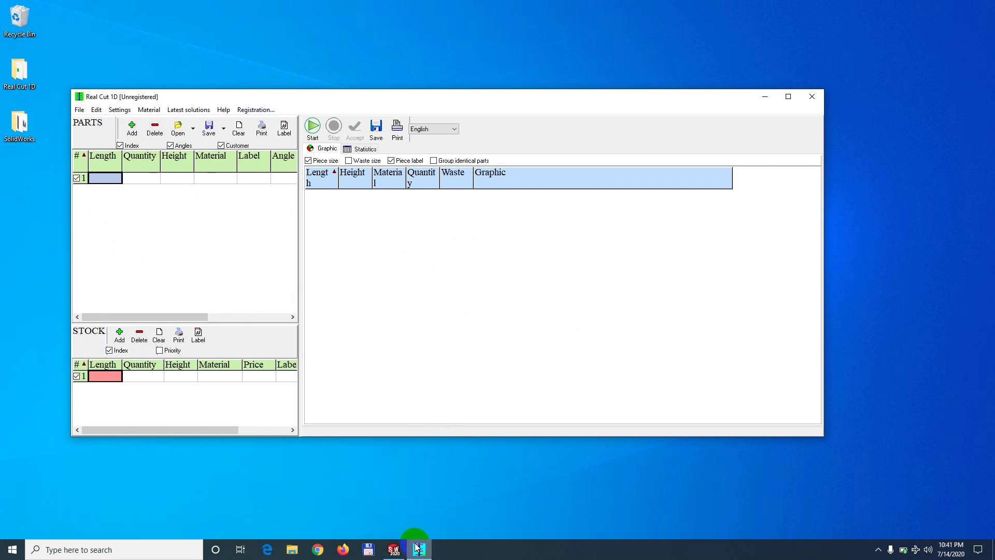
- Orbit the SOLIDWORKS cabinet, show shelf Part29<4>'s dimensions, then return to Real Cut 1D
left_click(394, 549)
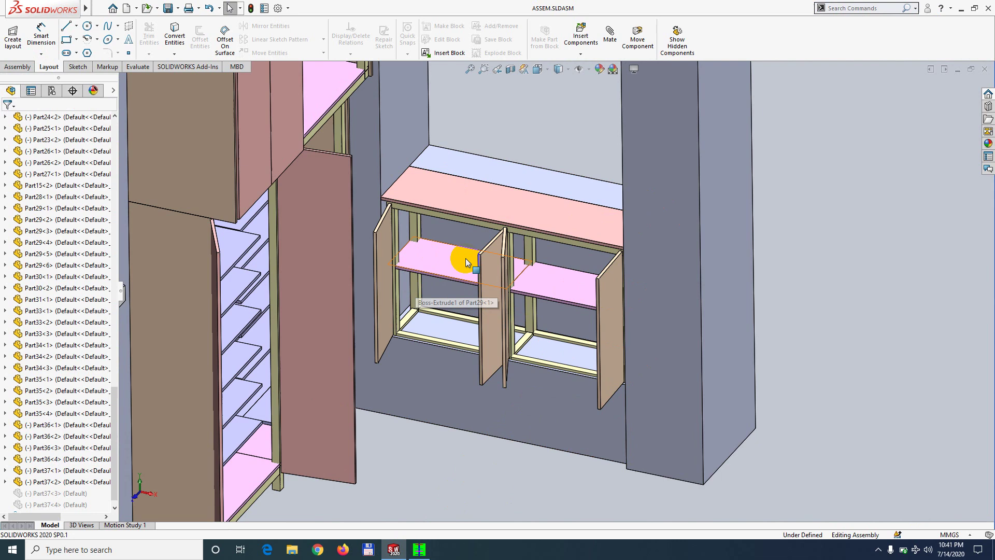
middle_click_drag(466, 258, 438, 237)
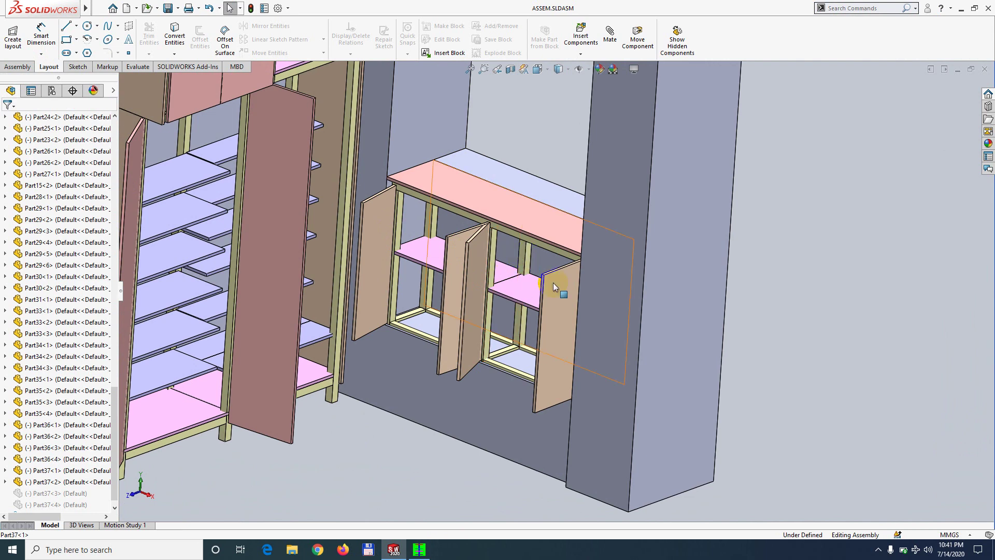
middle_click_drag(520, 259, 536, 288)
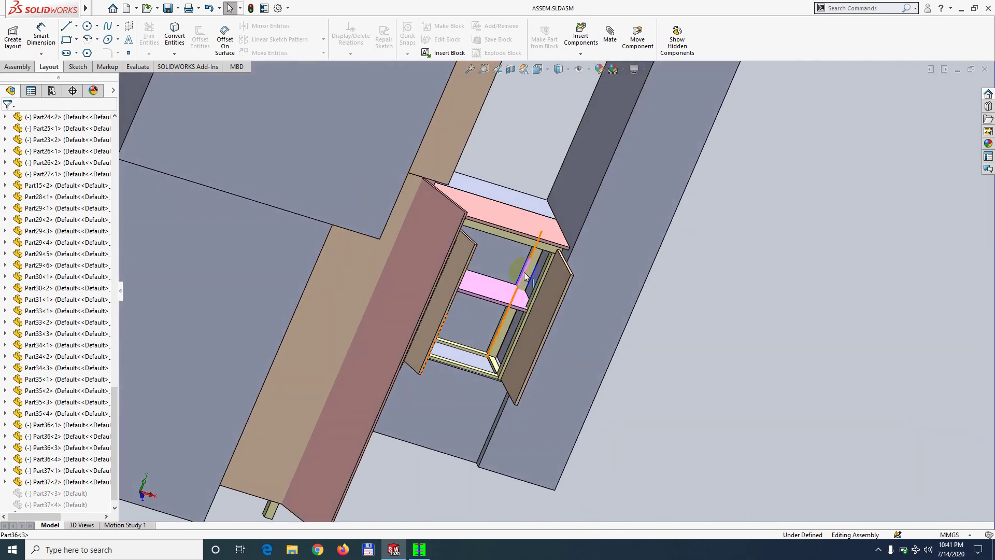
middle_click_drag(474, 265, 358, 240)
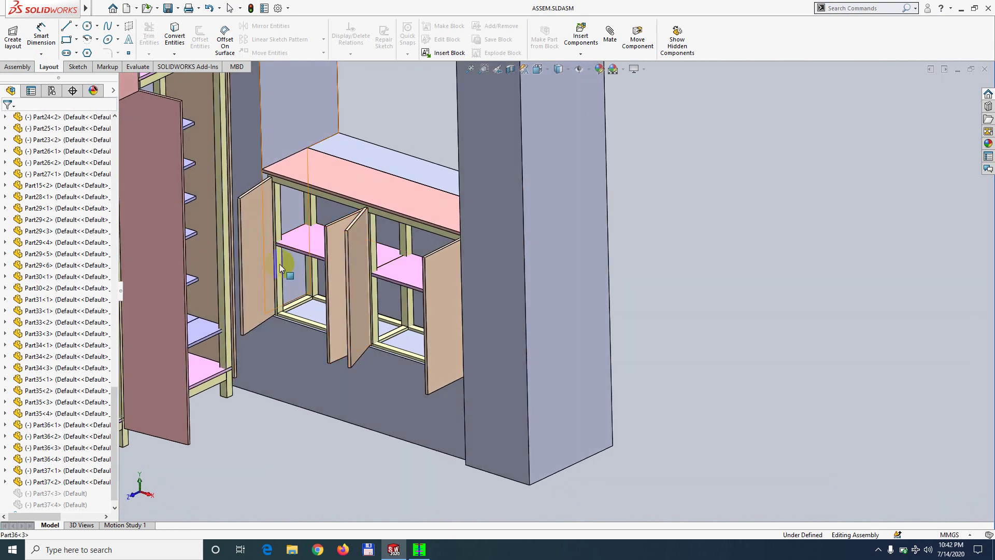
double_click(280, 266)
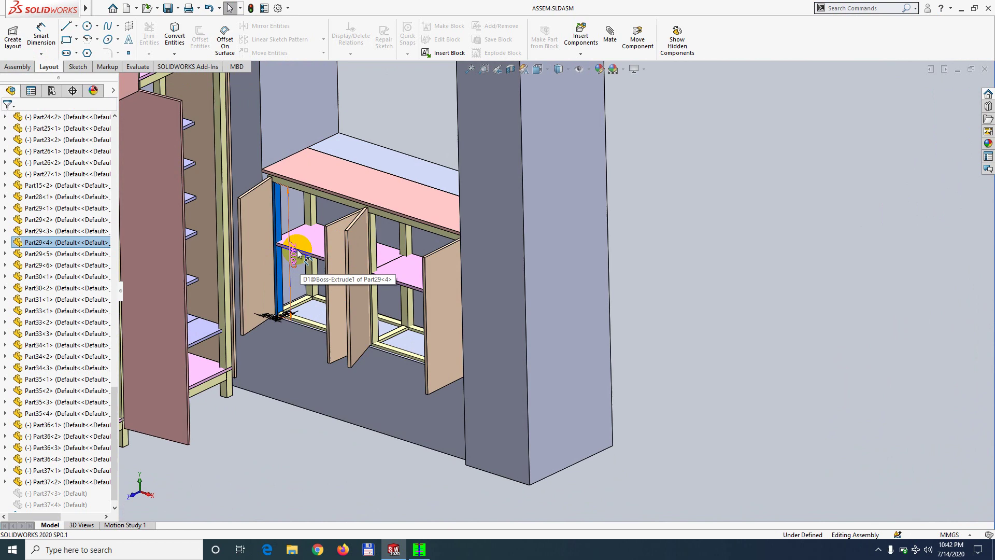
left_click(420, 550)
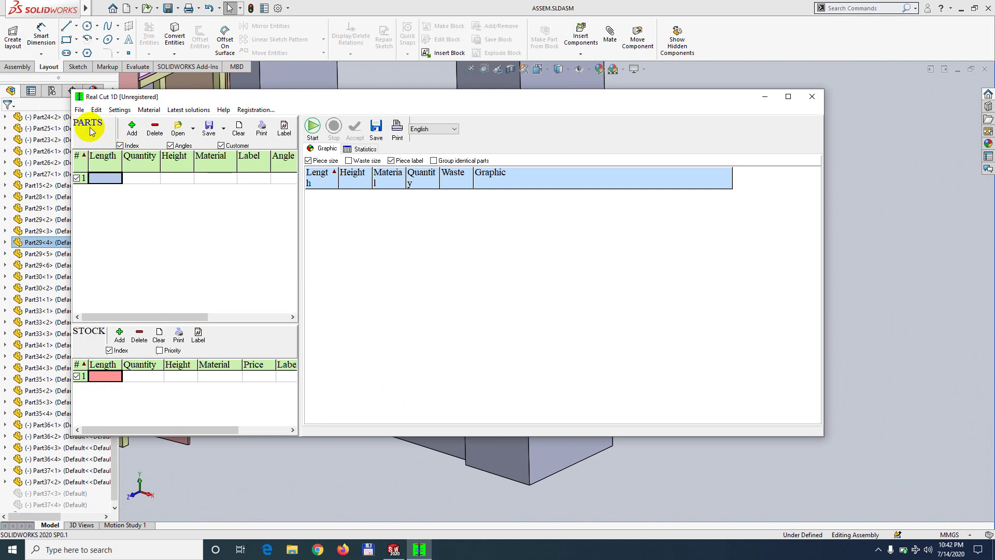
- Enter the first part row: length 740, quantity 6, height 44, material wood
left_click(104, 179)
type("740")
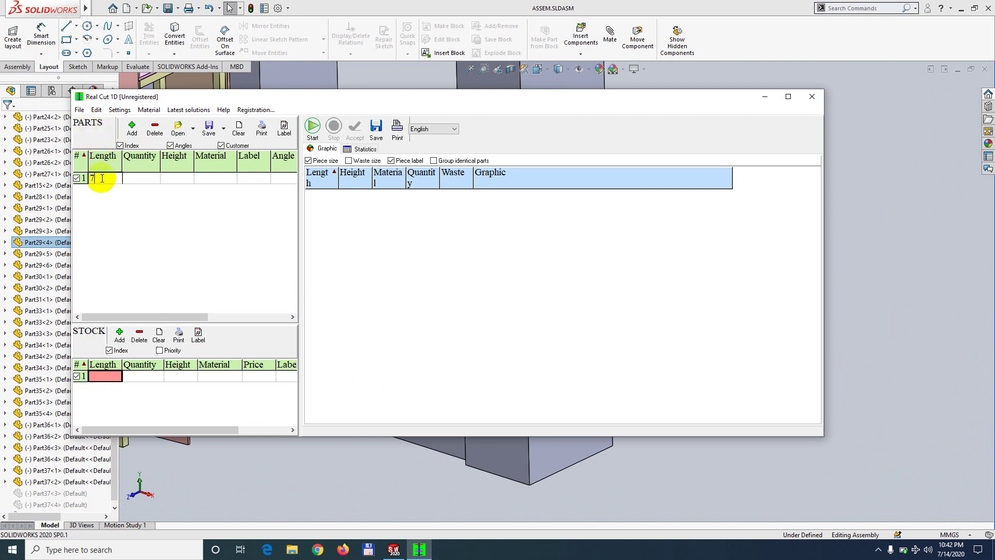
left_click(138, 181)
type("6")
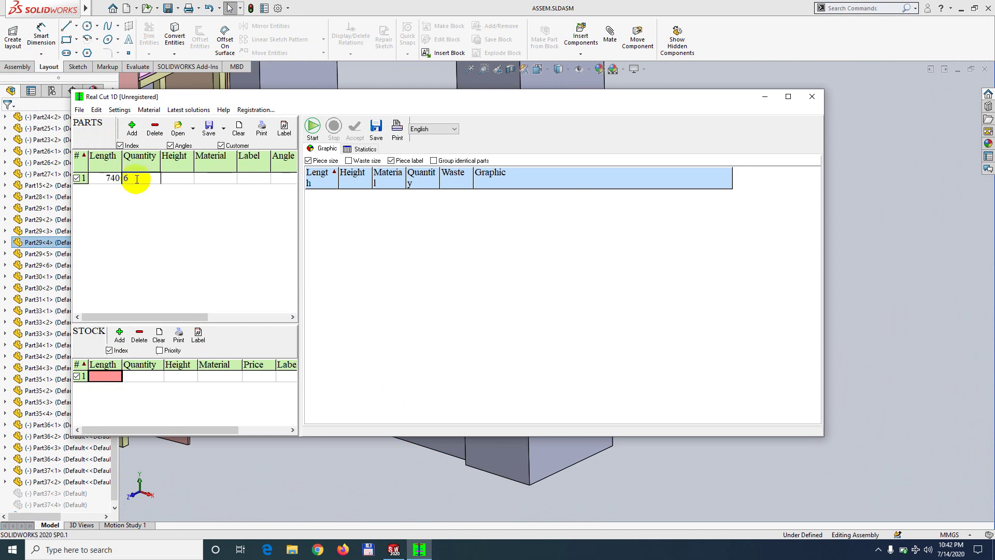
left_click(180, 179)
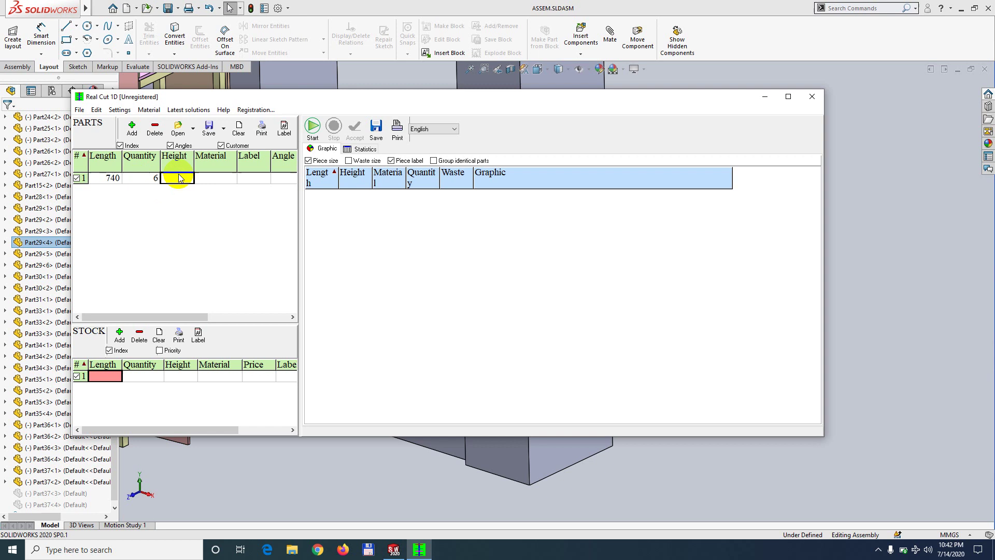
type("44")
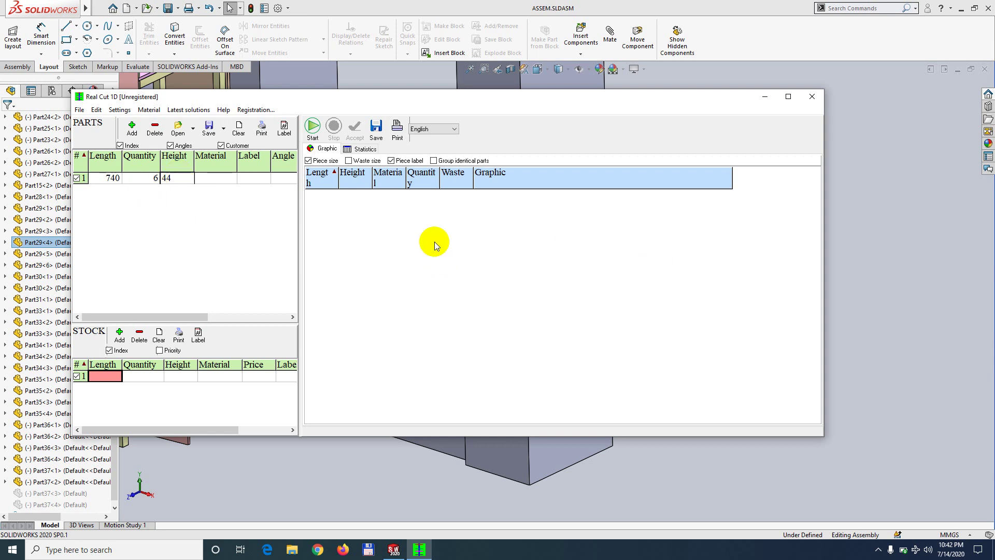
left_click(217, 178)
type("wood")
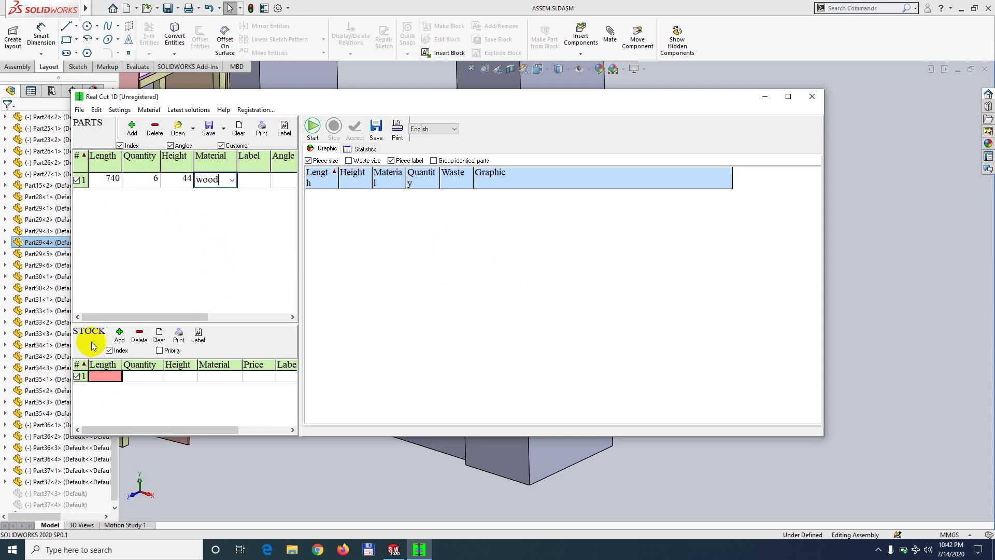
- Add a stock row of ten 2000-long wood bars with height 44
left_click(104, 376)
type("2000")
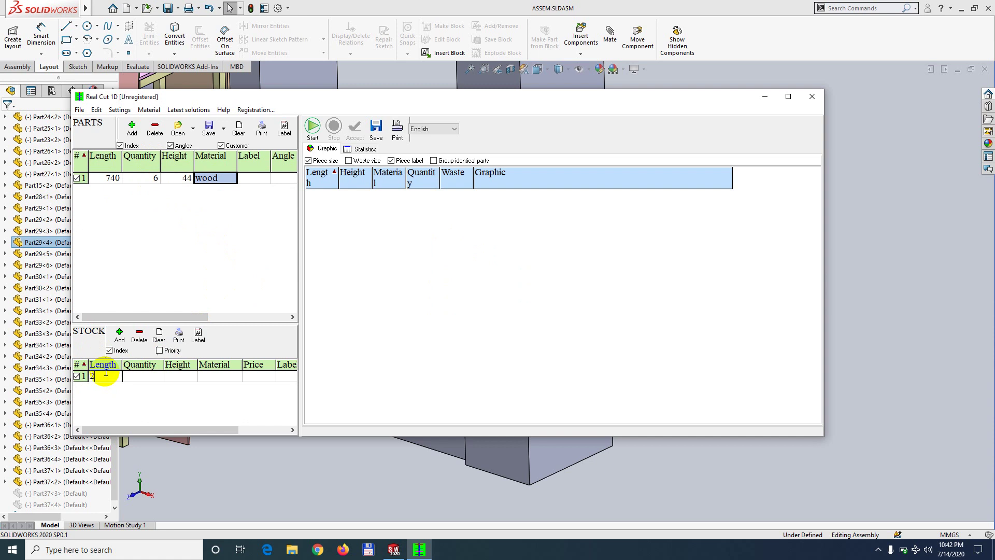
left_click(142, 380)
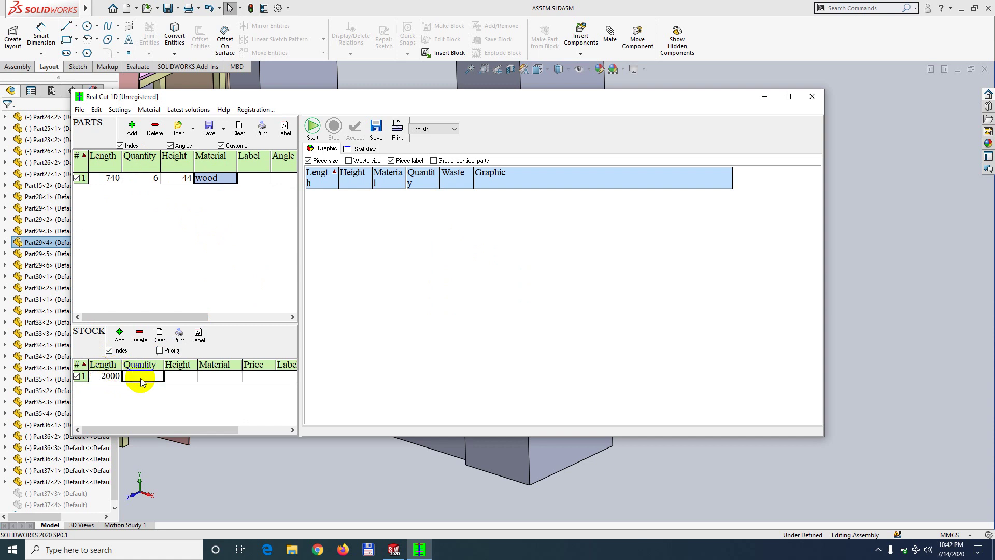
type("10")
left_click(174, 376)
type("44")
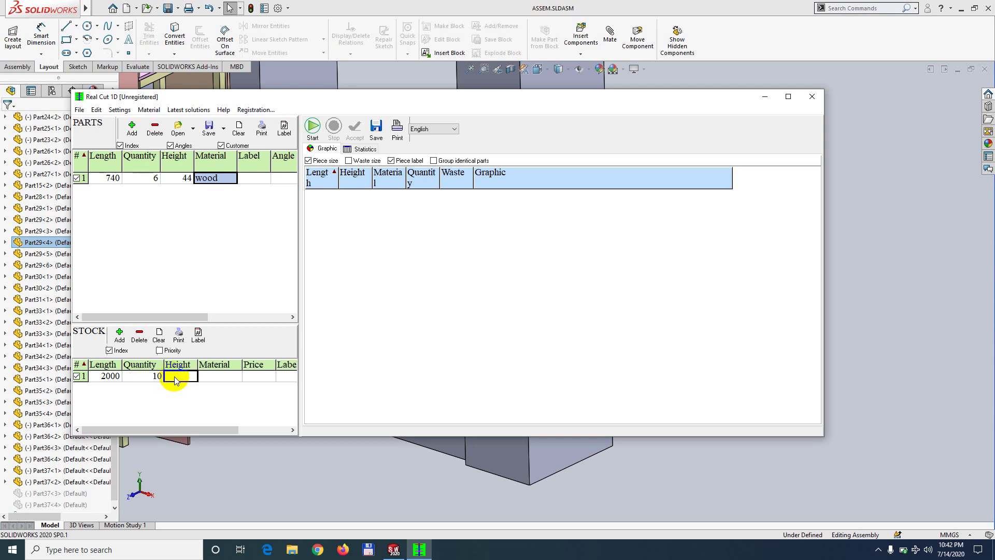
left_click(224, 376)
type("wood")
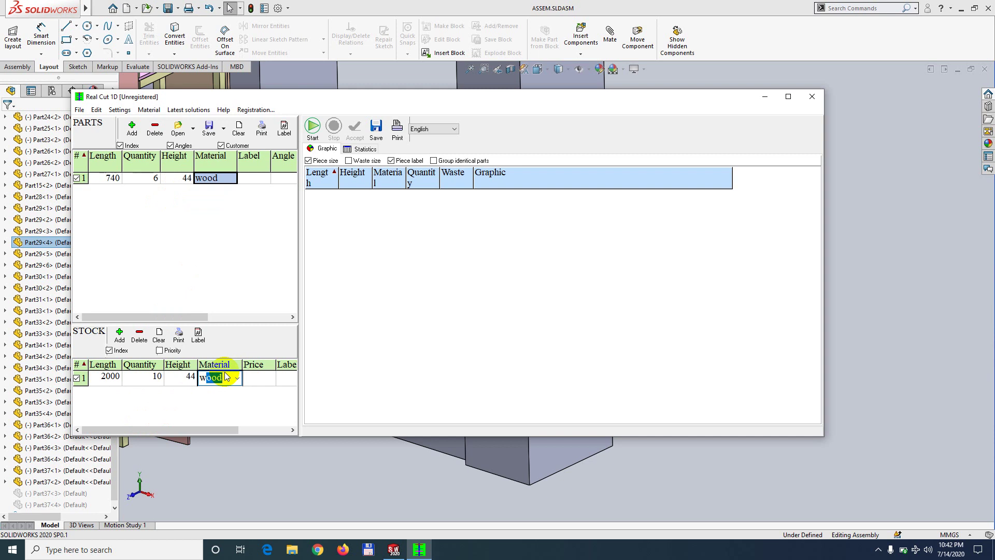
key("Return")
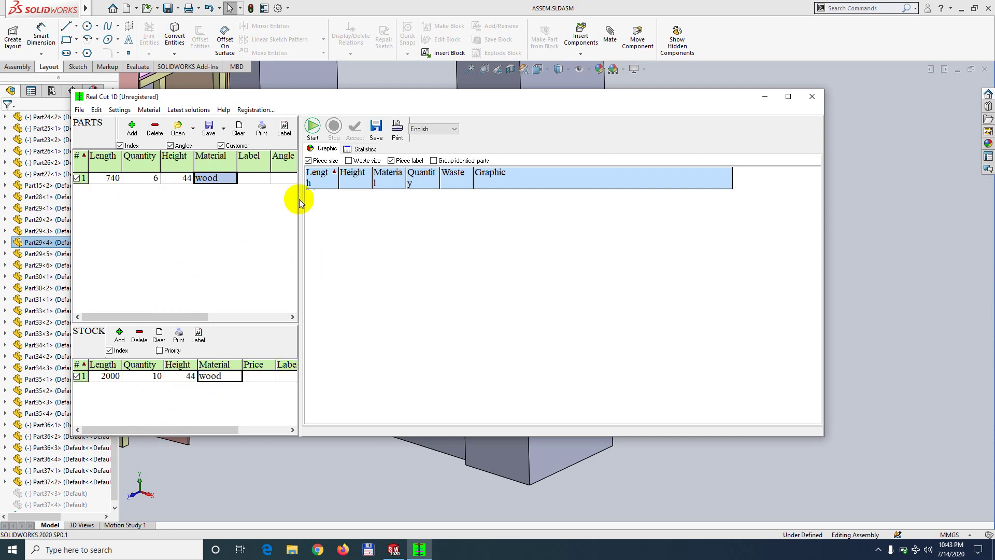
- Run the optimization and widen the results Quantity column to read the 2000-bar plan
left_click(310, 127)
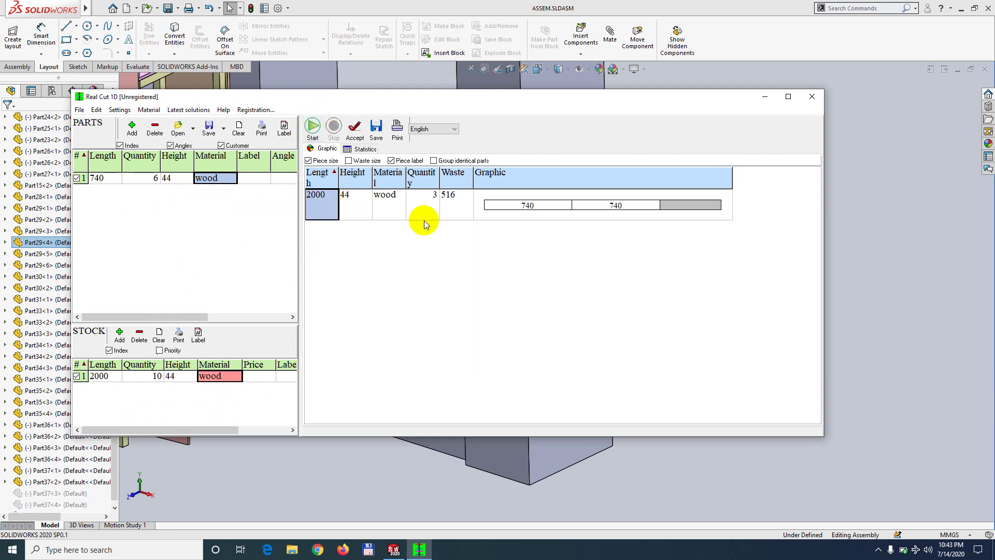
left_click(320, 197)
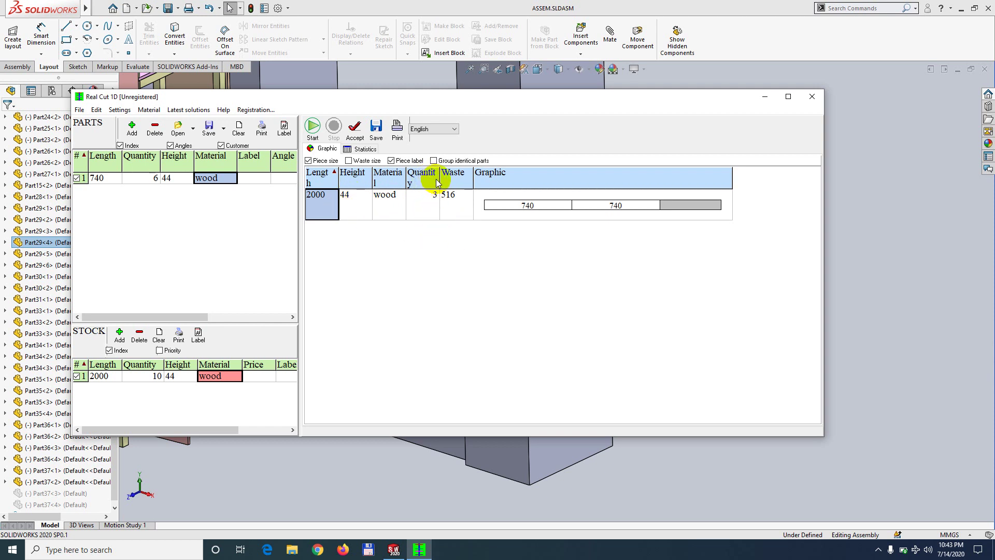
left_click_drag(440, 181, 445, 182)
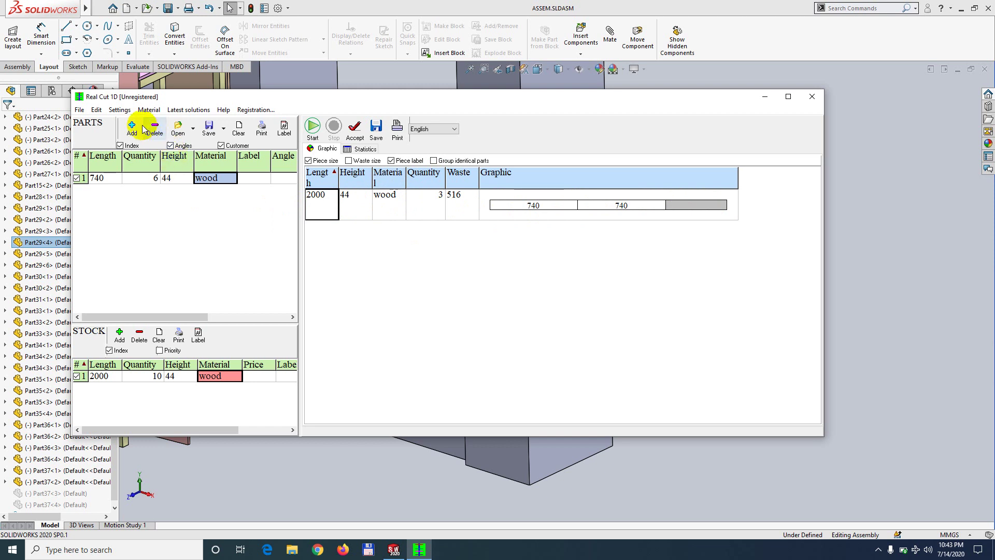
- Set the Technical cut thickness to 0, then go back to the SOLIDWORKS cabinet
left_click(125, 111)
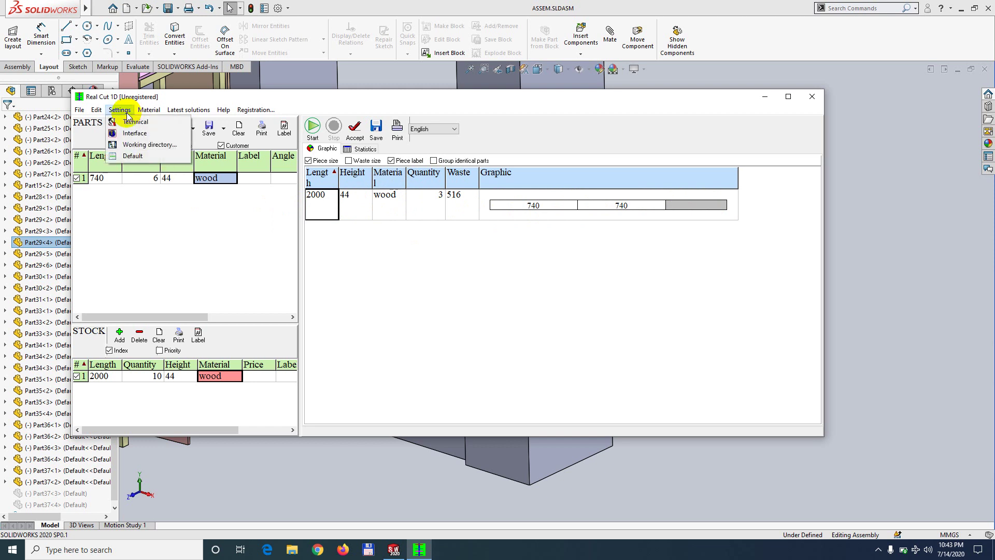
left_click(152, 120)
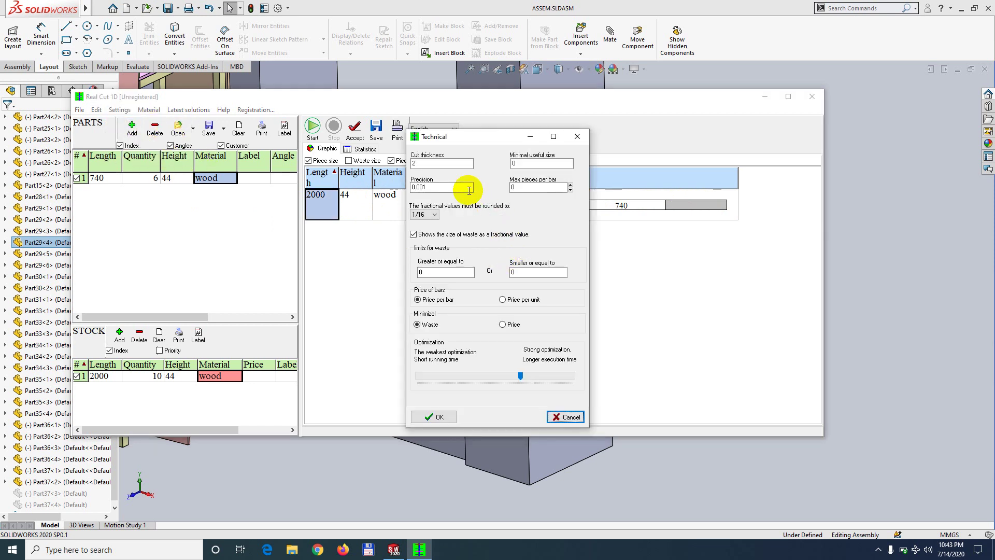
double_click(428, 165)
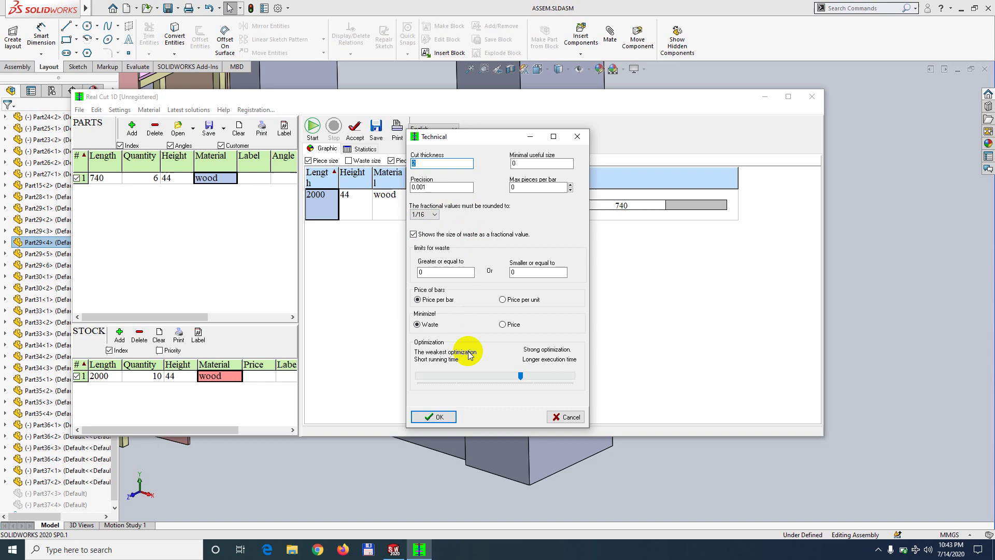
left_click(441, 417)
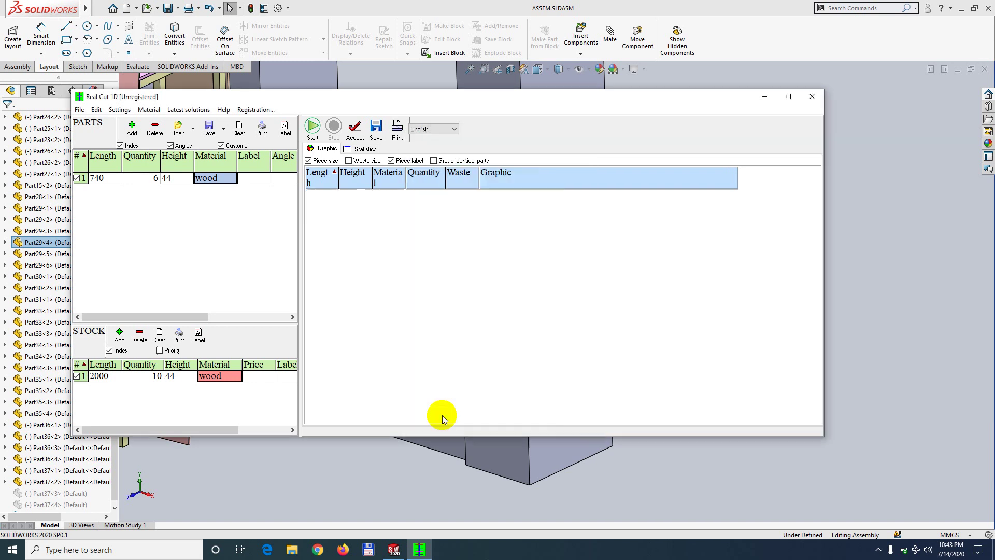
left_click(393, 550)
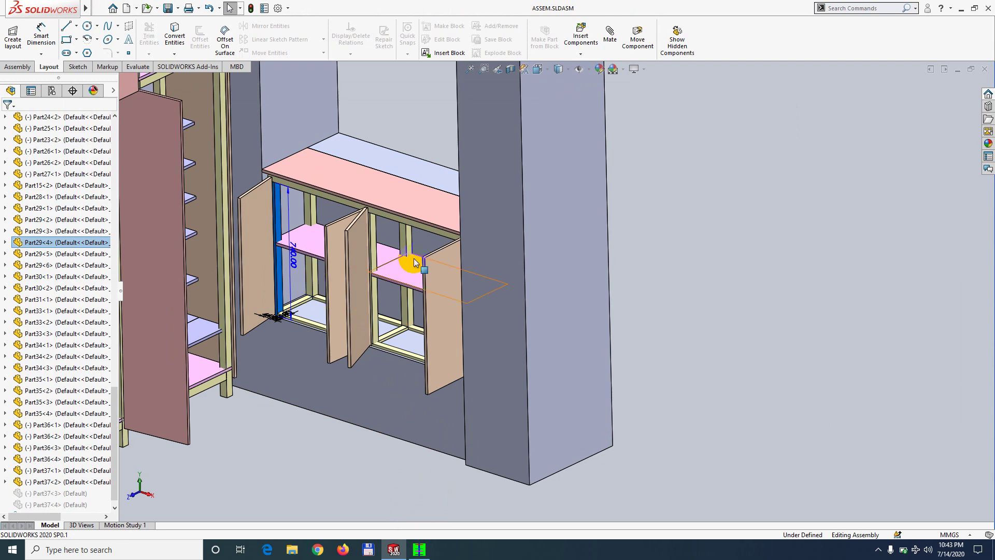
- Orbit the cabinet and select the top rail to confirm its 1330 mm length, then return to Real Cut 1D
mouse_move(411, 260)
middle_mouse_down()
mouse_move(419, 143)
mouse_move(396, 167)
middle_mouse_up()
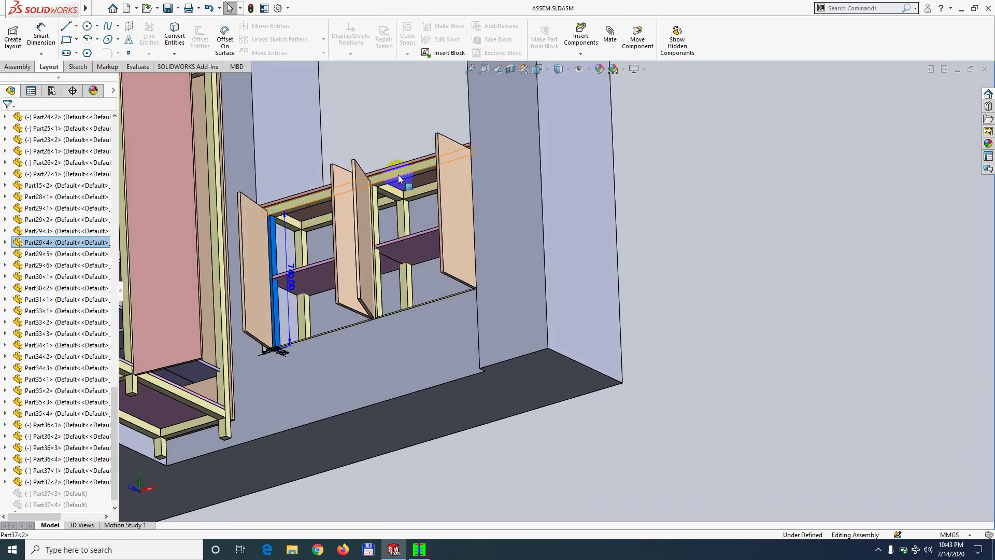
left_click(397, 174)
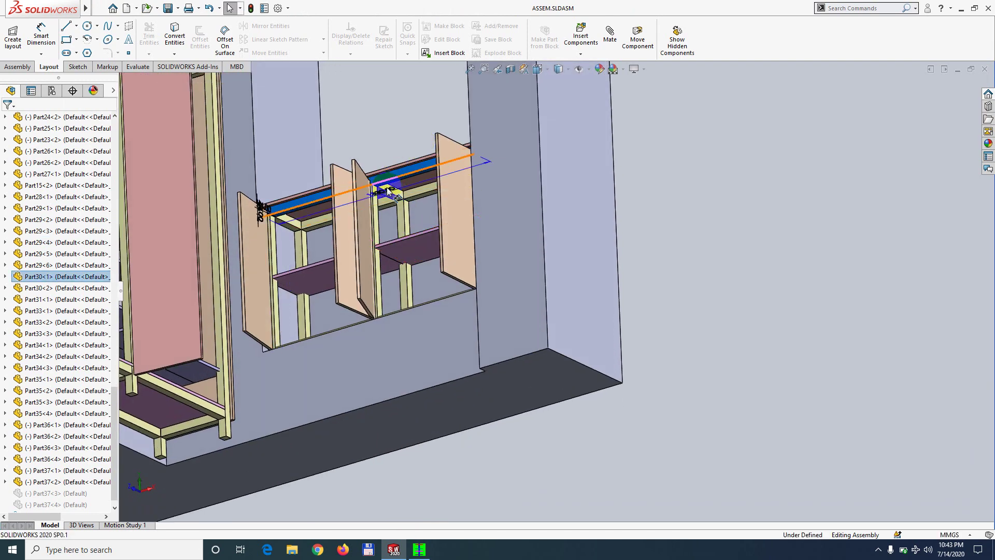
middle_click_drag(397, 175, 403, 98)
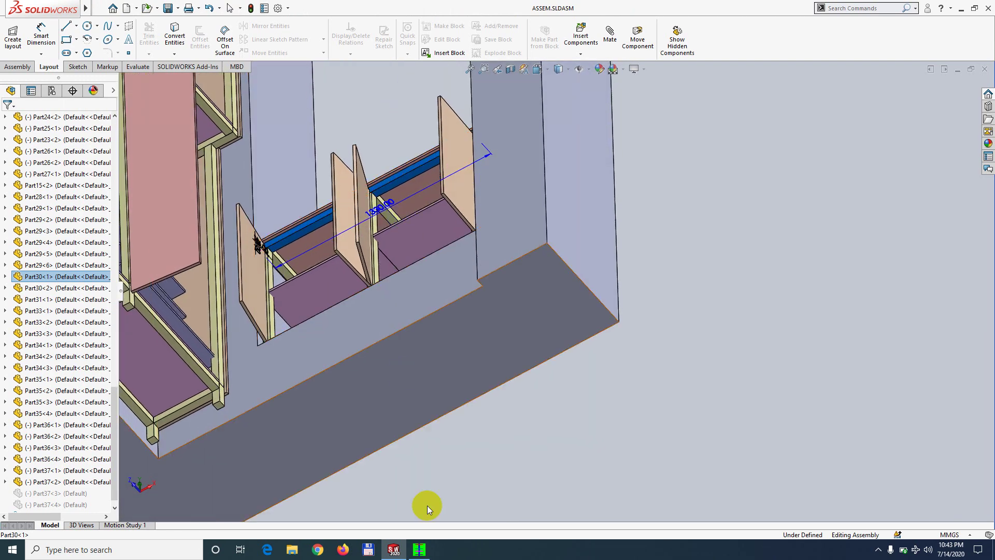
middle_click_drag(412, 201, 415, 216)
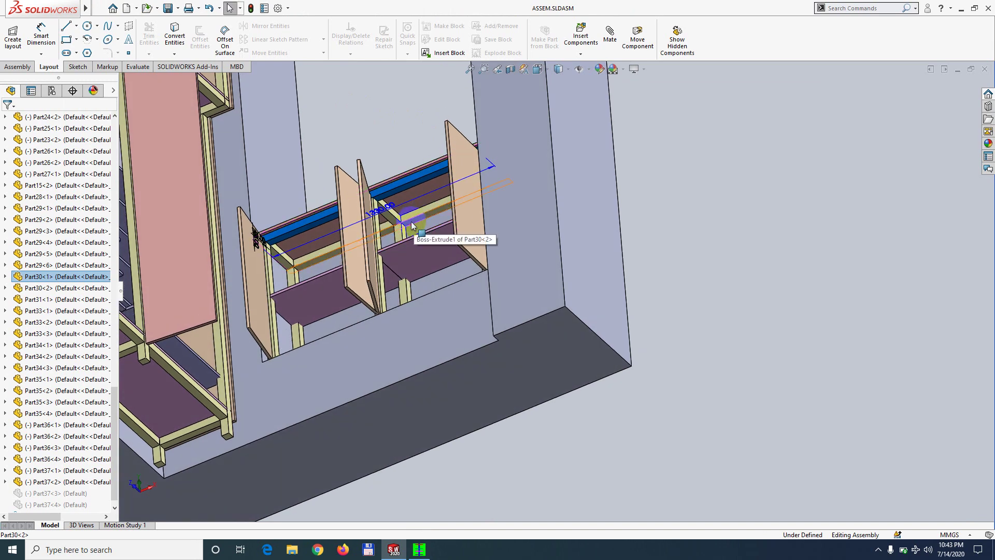
left_click(412, 222)
left_click(418, 550)
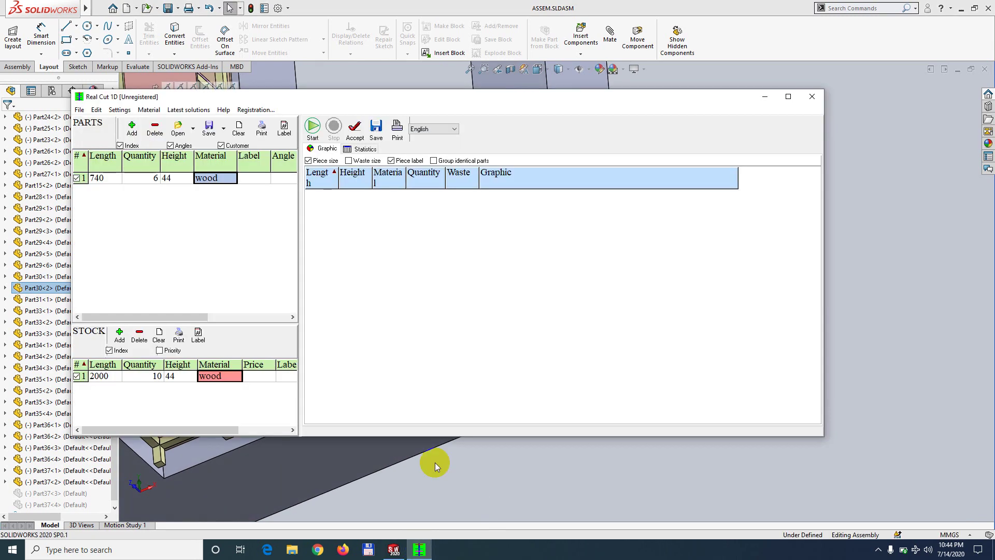
- Add a second part row: length 1330, quantity 2, height 44, material wood
left_click(126, 130)
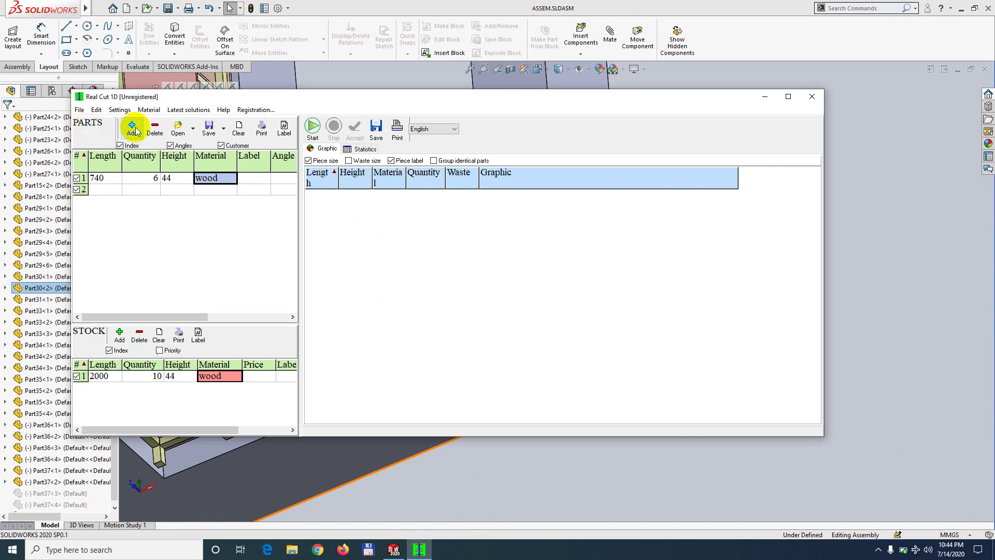
left_click(95, 191)
type("1330")
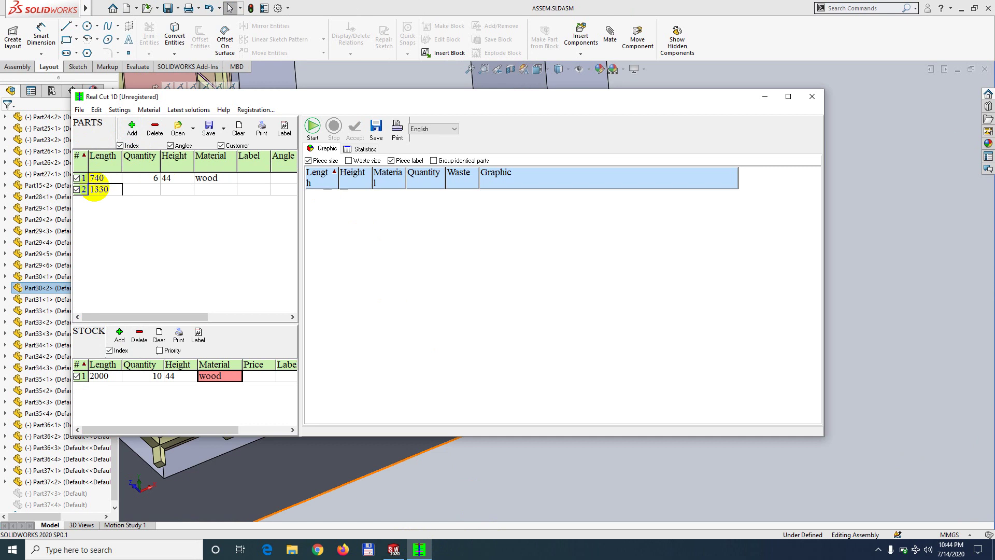
left_click(149, 192)
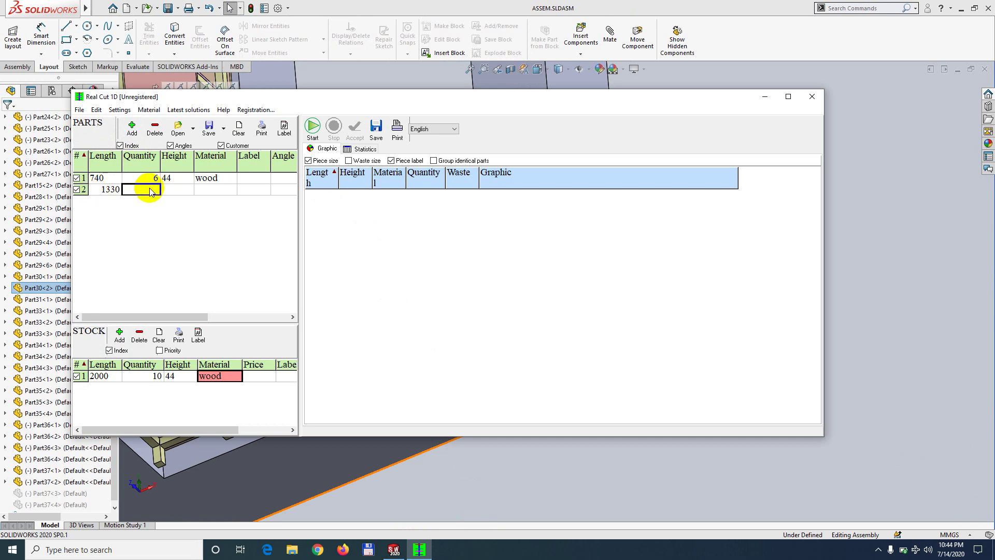
type("2")
left_click(182, 190)
type("44")
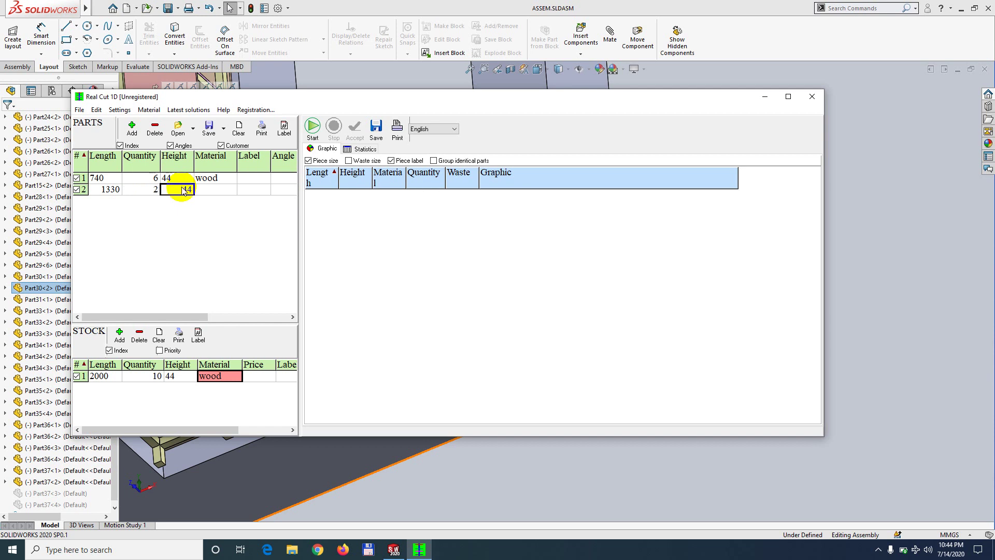
left_click(211, 195)
left_click(211, 195)
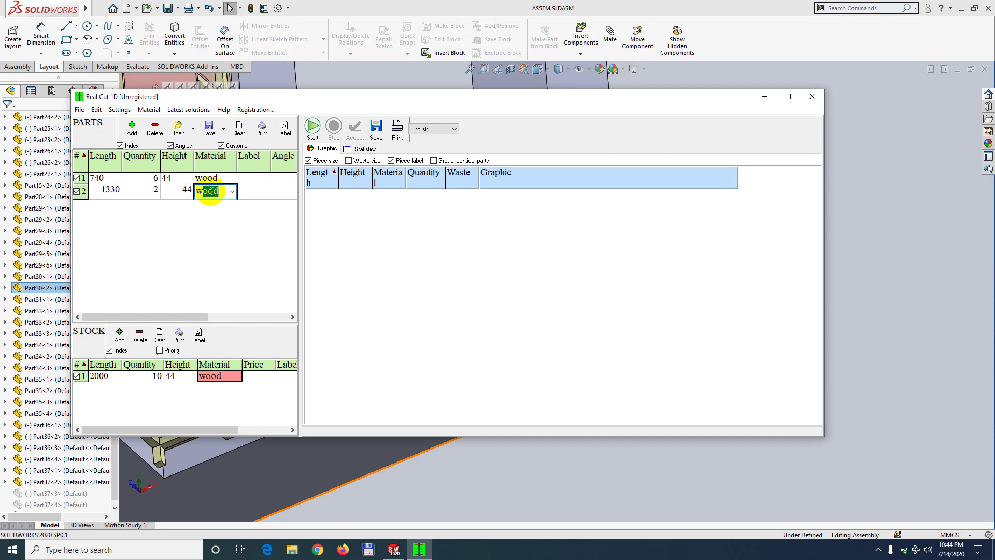
key("Return")
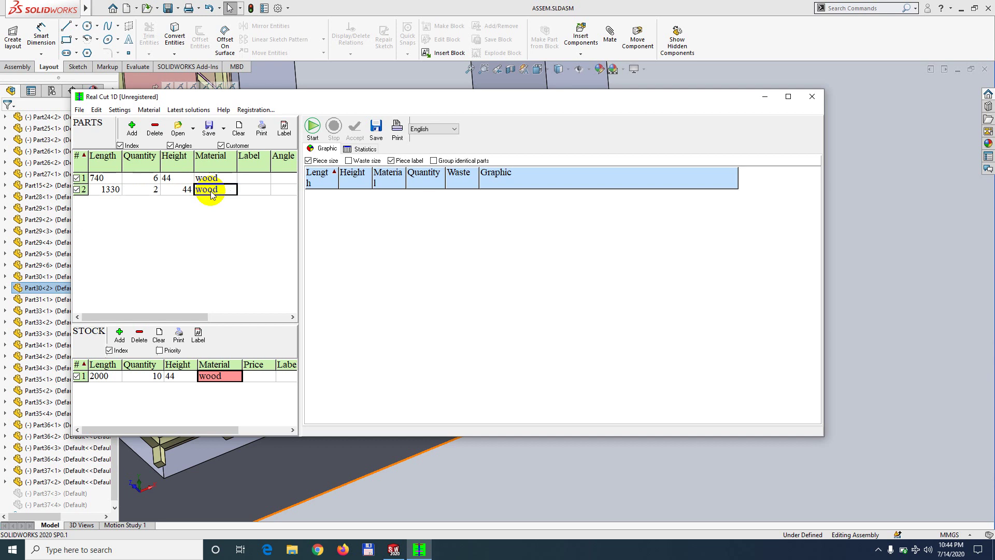
- Re-run the optimization to cut the 740 and 1330 parts from 2000 bars
left_click(312, 130)
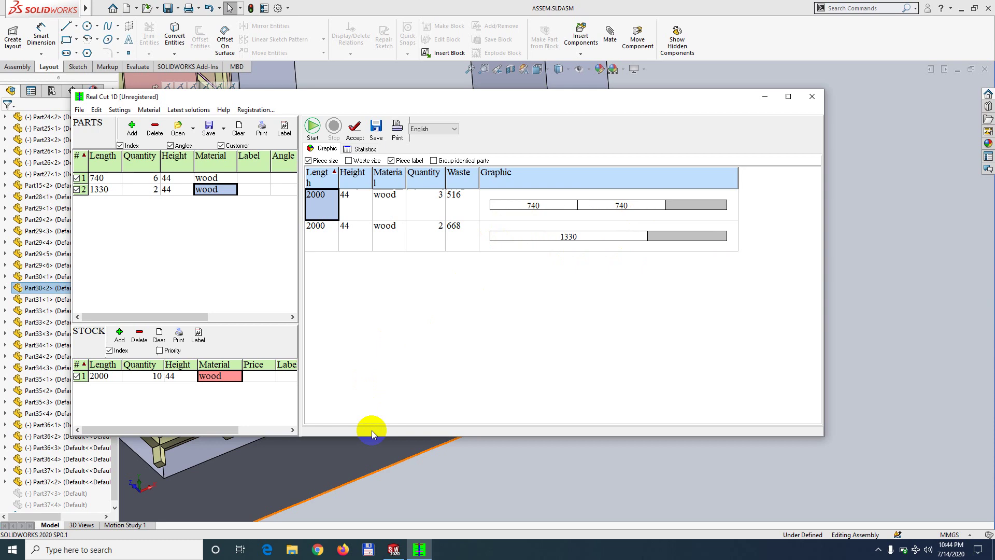
- Show cross rail Part33<2>'s extrusion length in SOLIDWORKS, then return to Real Cut 1D
left_click(394, 549)
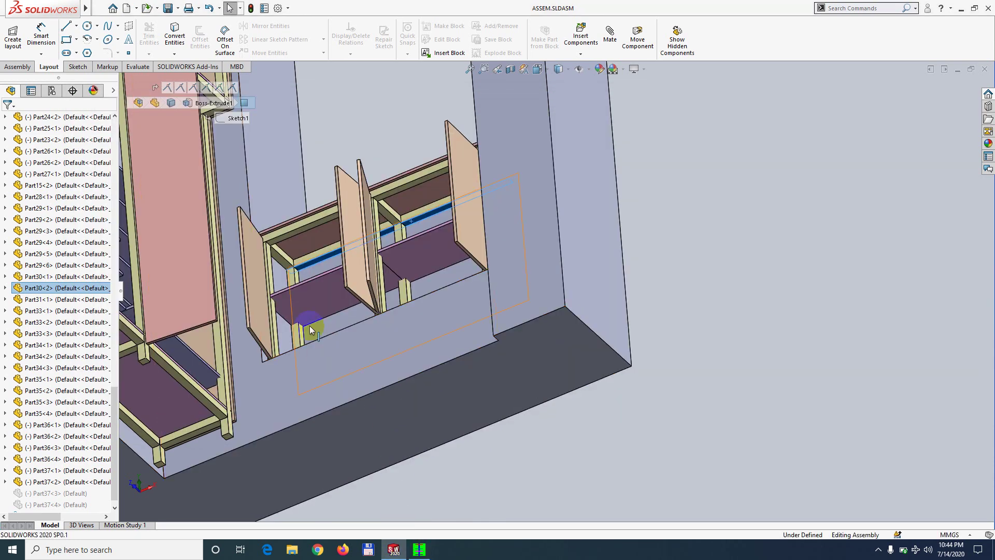
double_click(281, 262)
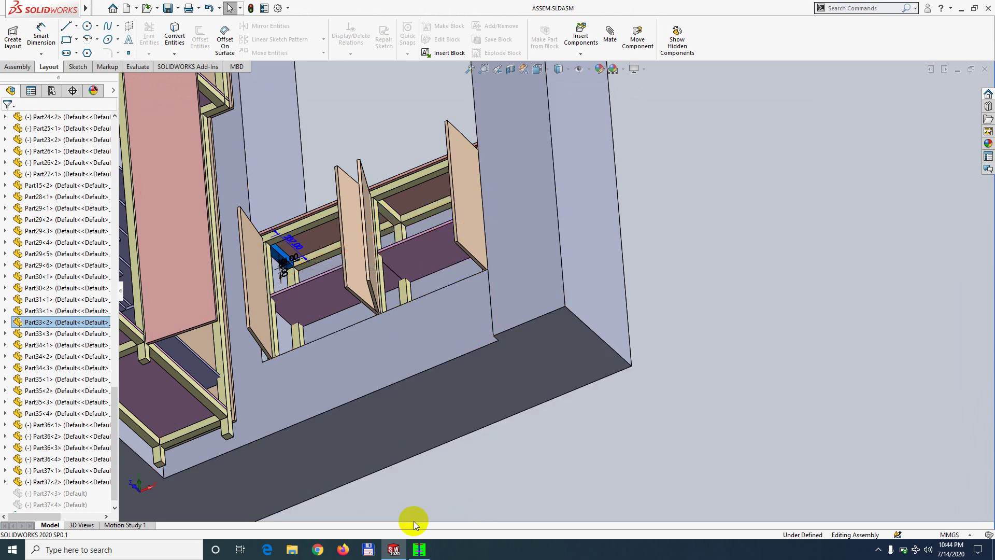
left_click(420, 553)
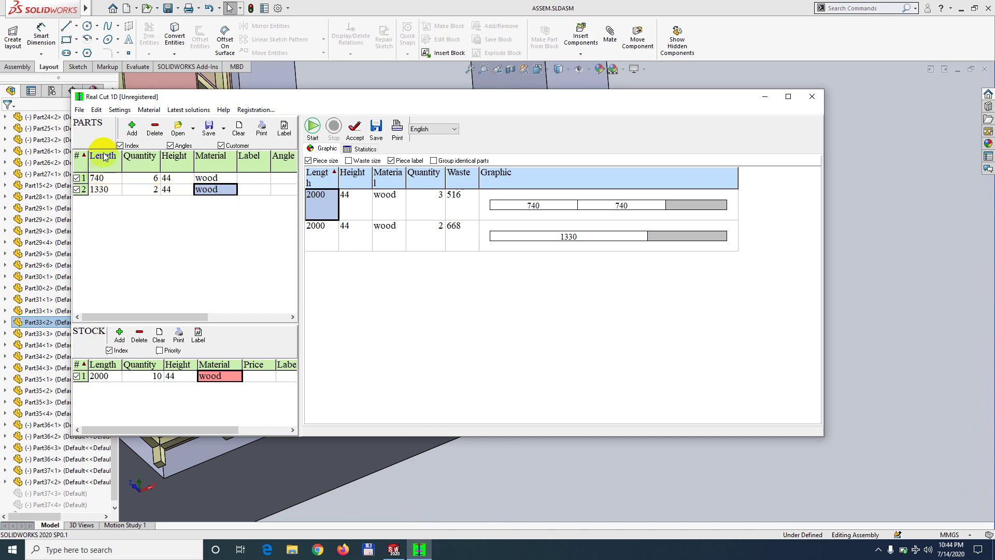
- Add a third part row: length 237, quantity 3, height 44, material wood
left_click(133, 128)
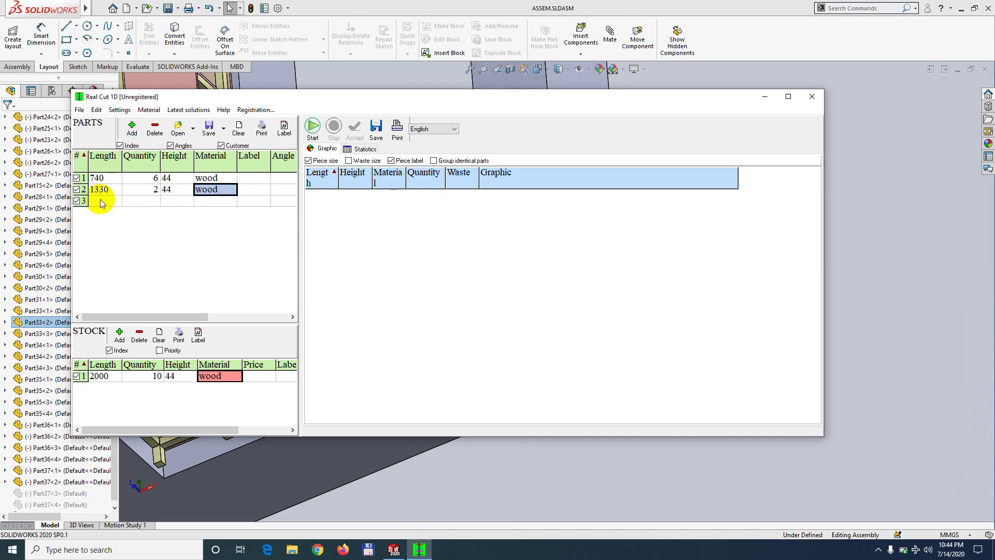
left_click(102, 202)
type("237")
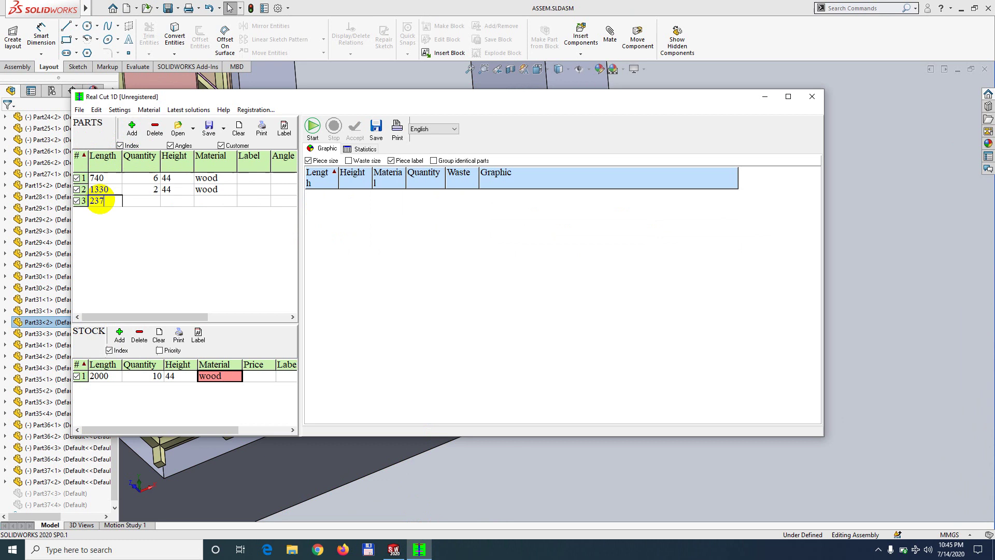
left_click(150, 202)
type("3")
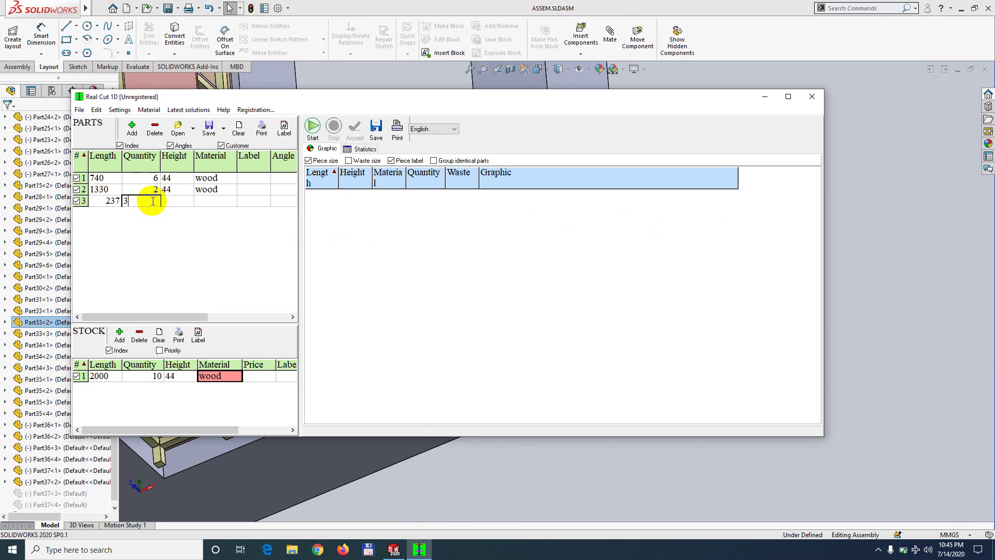
left_click(183, 206)
type("44")
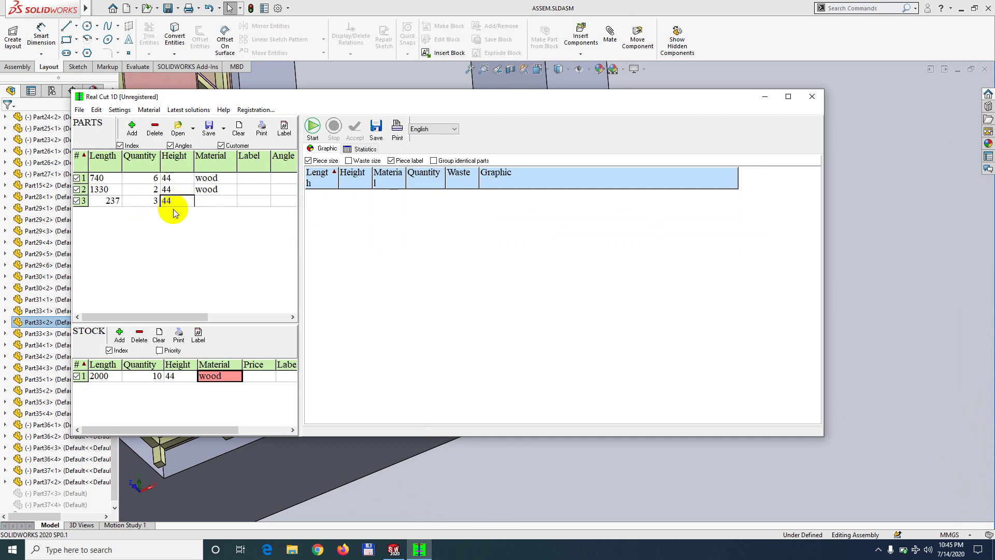
left_click(210, 202)
type("wood")
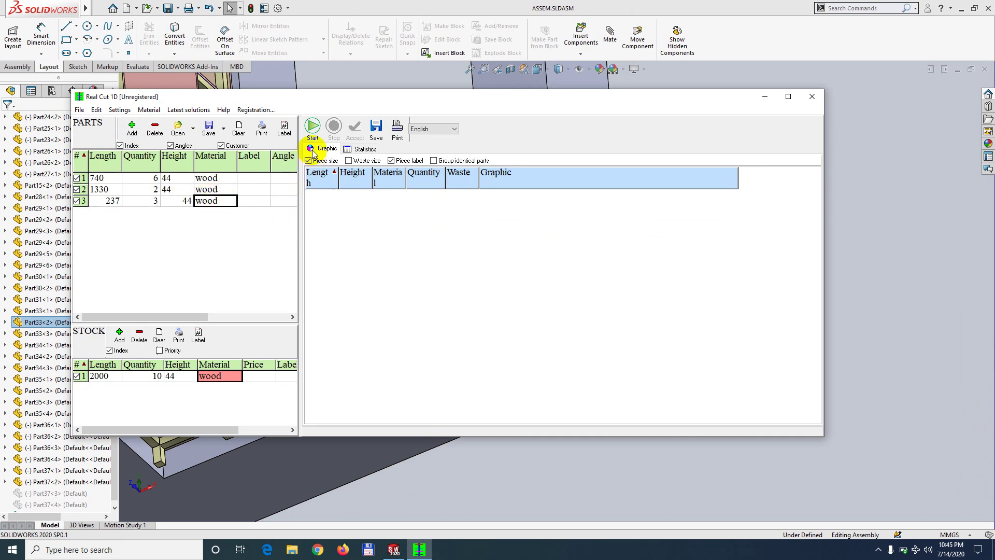
- Re-optimize so the 237 mm pieces fit beside 740 pairs, then minimize SOLIDWORKS to show the plan
left_click(313, 126)
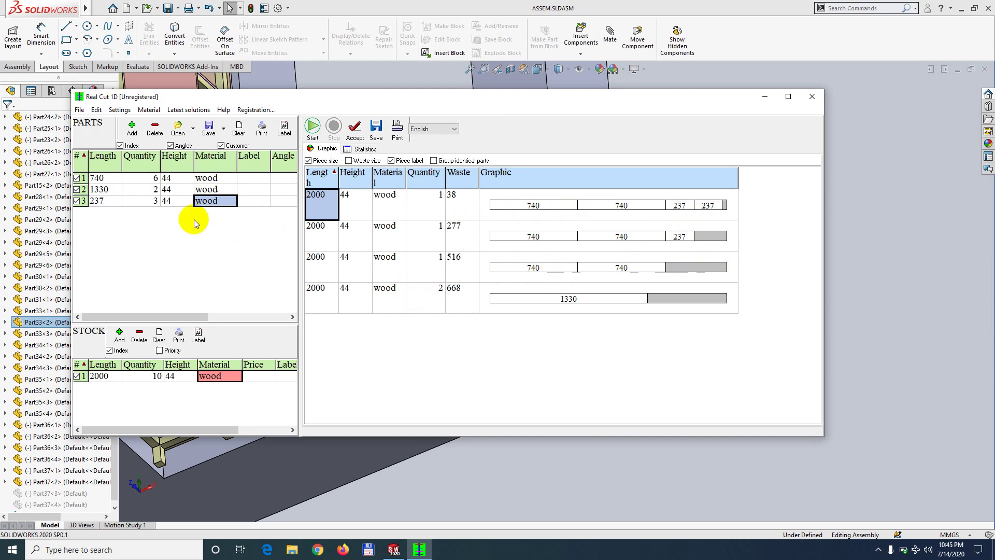
left_click(961, 8)
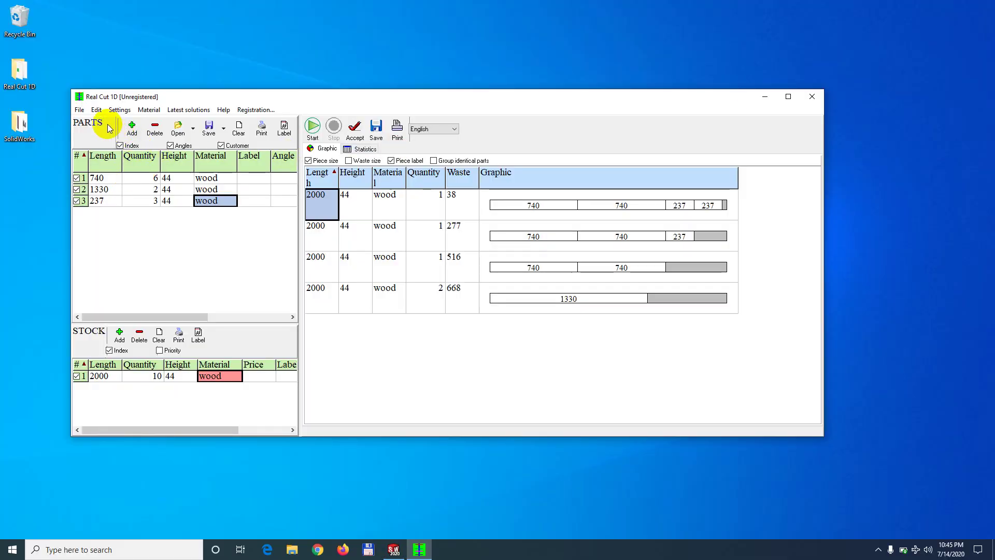